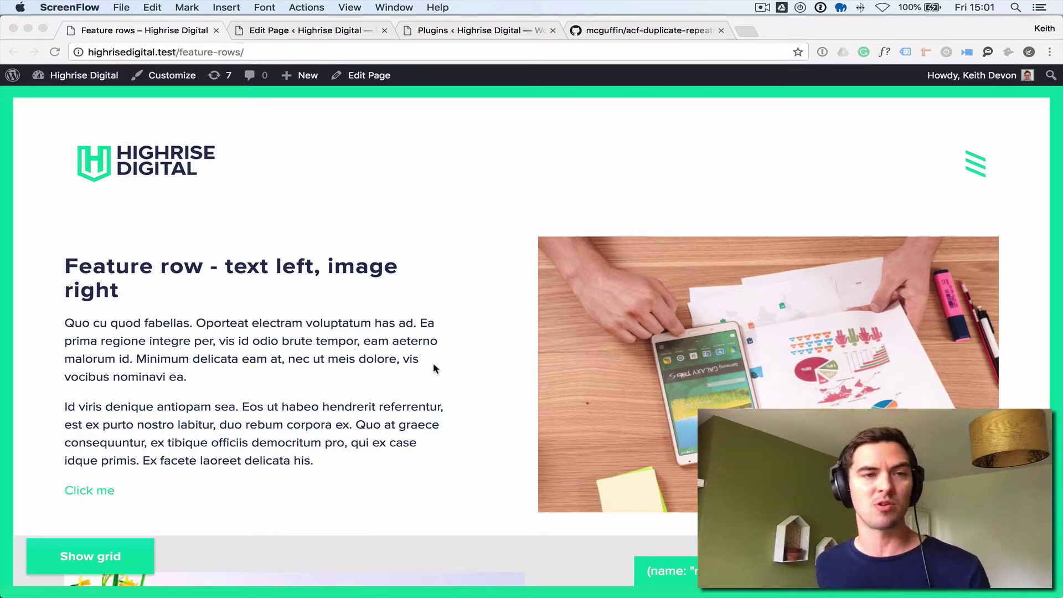
# - Scroll through the page, advancing the gallery carousel to its next image
pyautogui.click(319, 424)
pyautogui.scroll(-3, 394, 410)
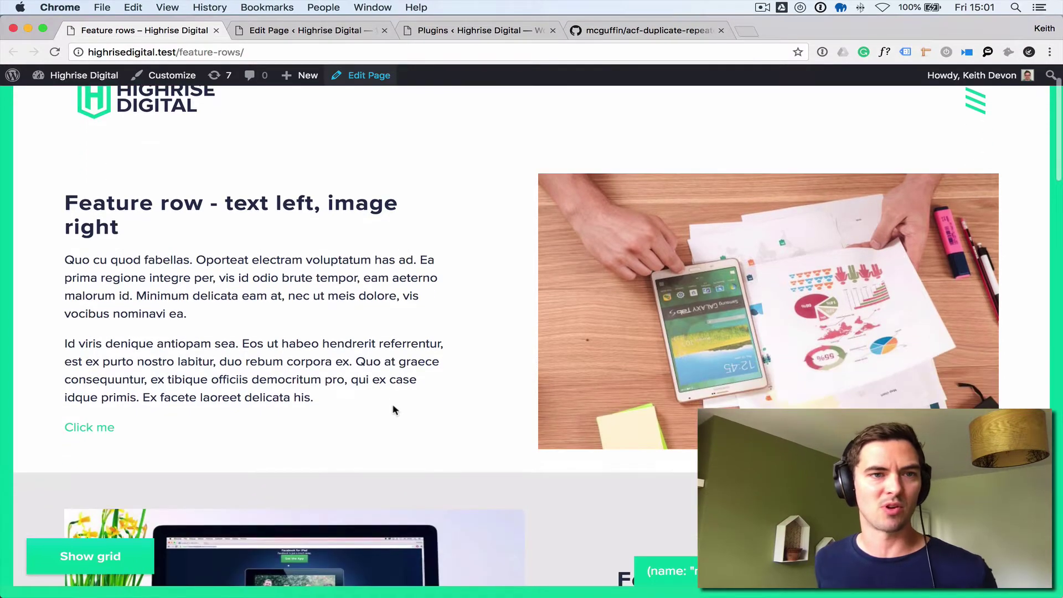
pyautogui.scroll(-10, 439, 397)
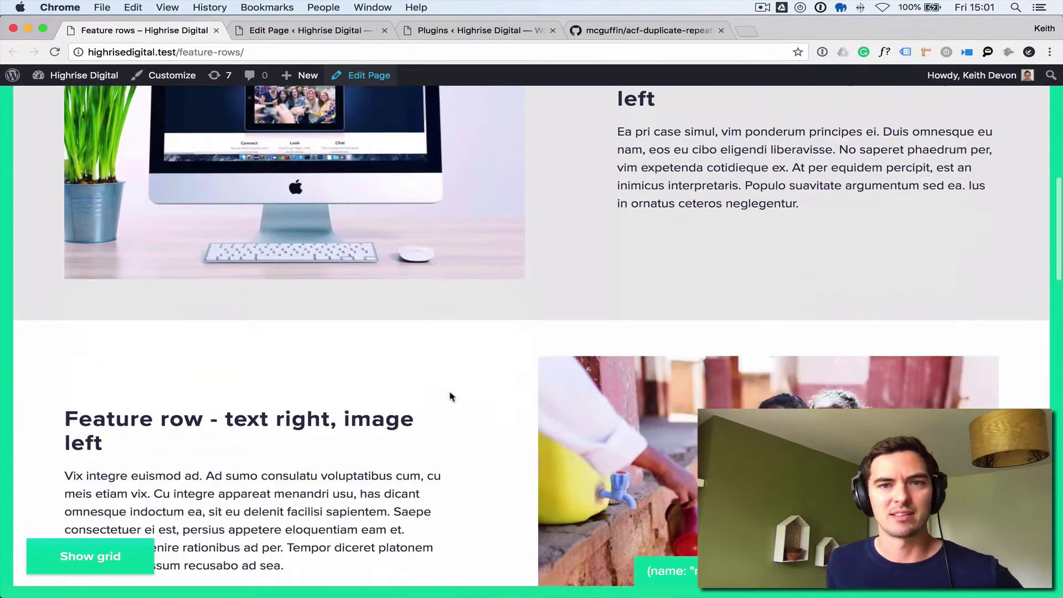
pyautogui.scroll(-8, 451, 396)
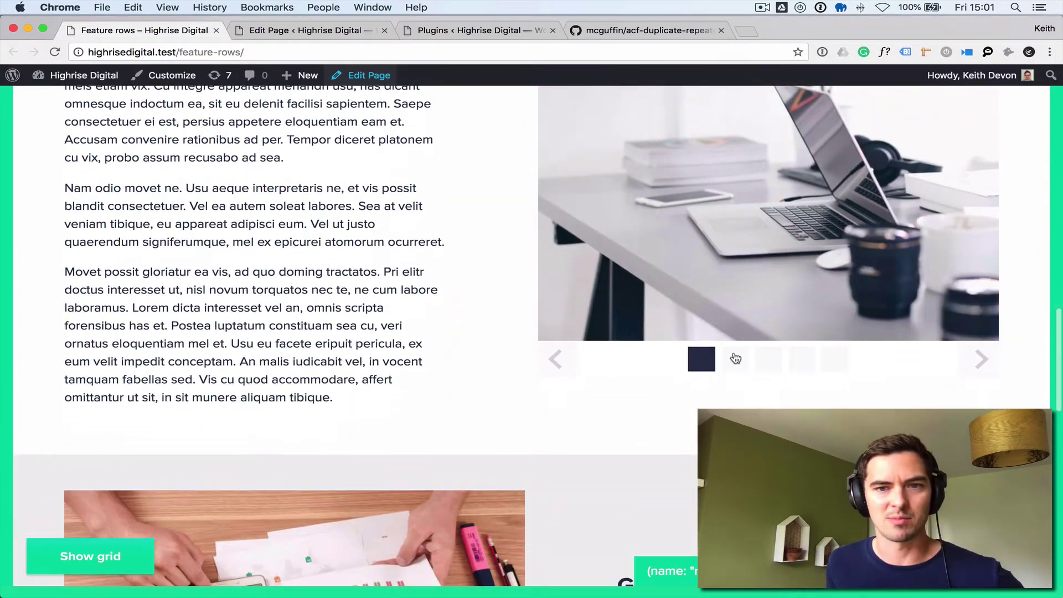
pyautogui.click(735, 359)
pyautogui.scroll(-15, 586, 410)
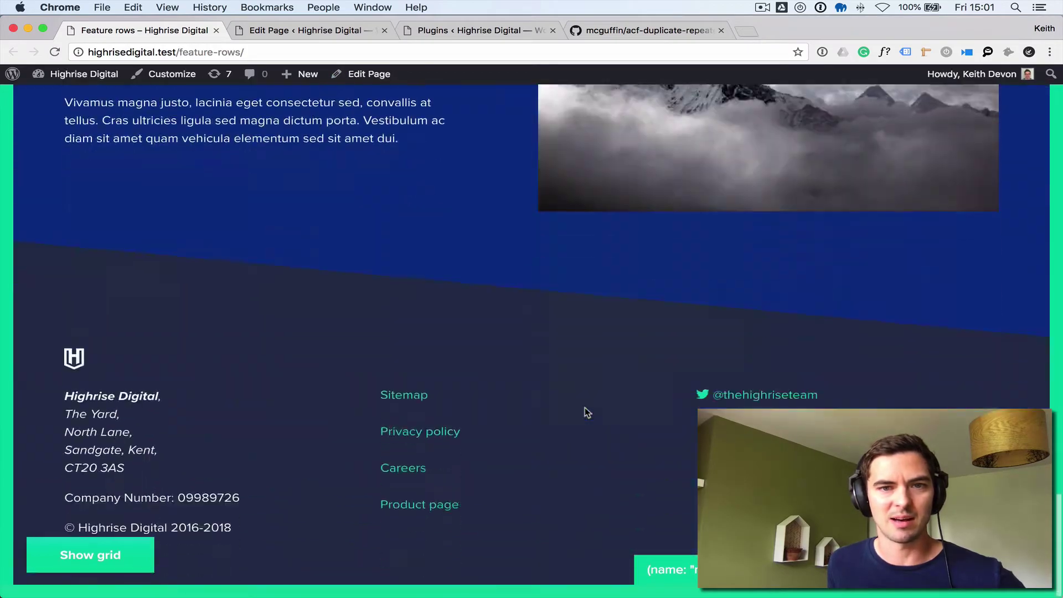
pyautogui.scroll(20, 587, 413)
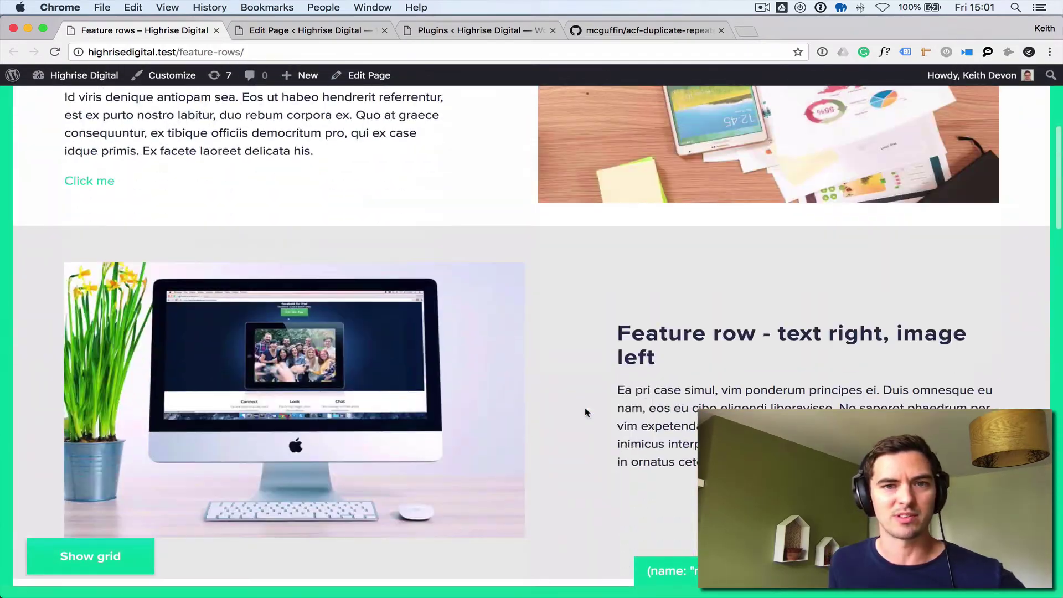
pyautogui.scroll(-20, 586, 412)
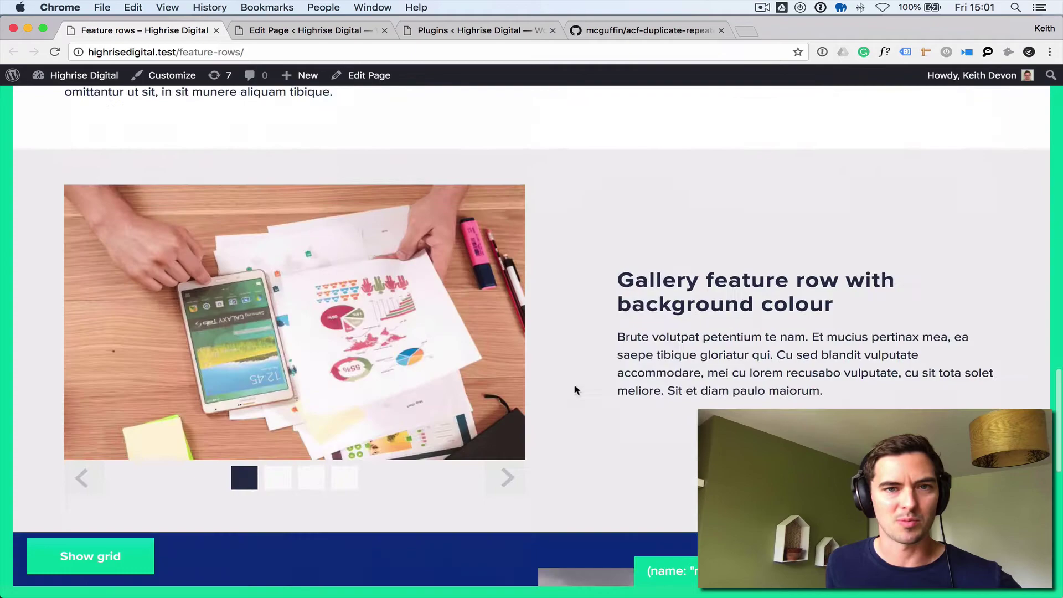
pyautogui.scroll(-10, 573, 388)
pyautogui.scroll(20, 434, 317)
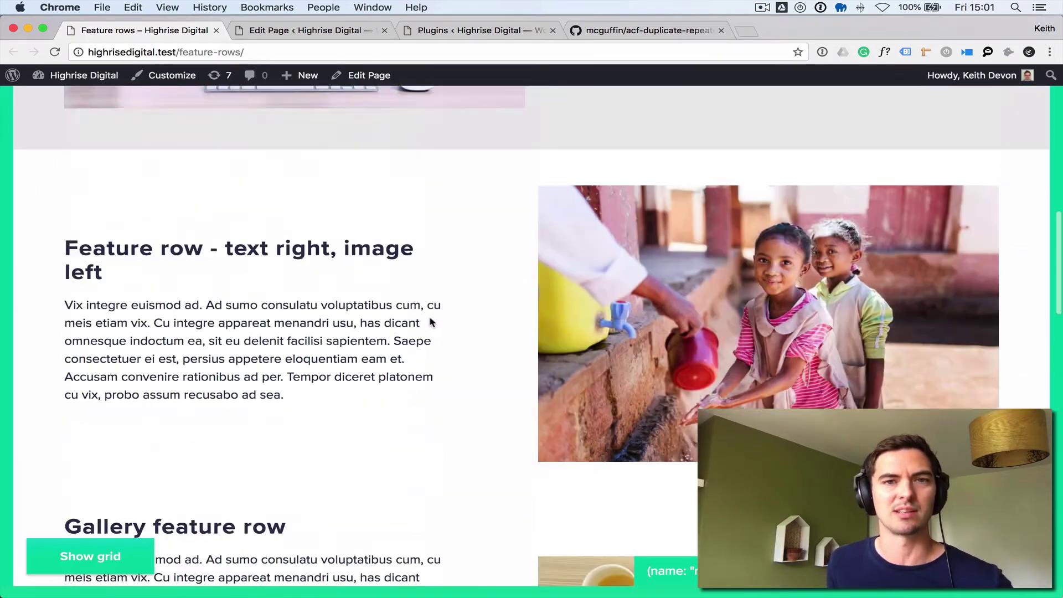
pyautogui.scroll(10, 431, 322)
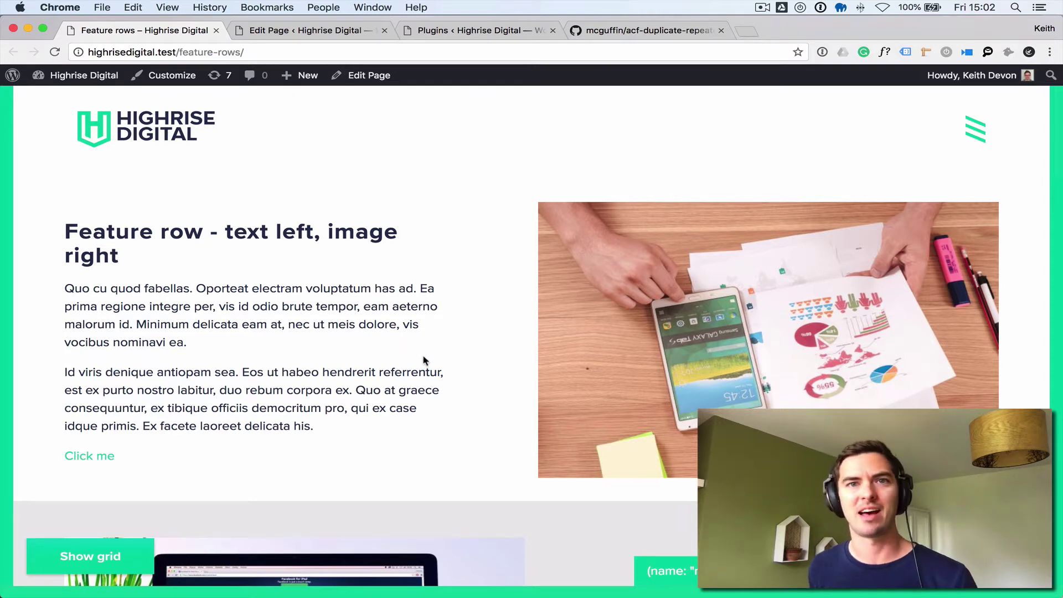
# - Read the acf-duplicate-repeater README on GitHub and view its v1.0.0 releases page
pyautogui.click(661, 32)
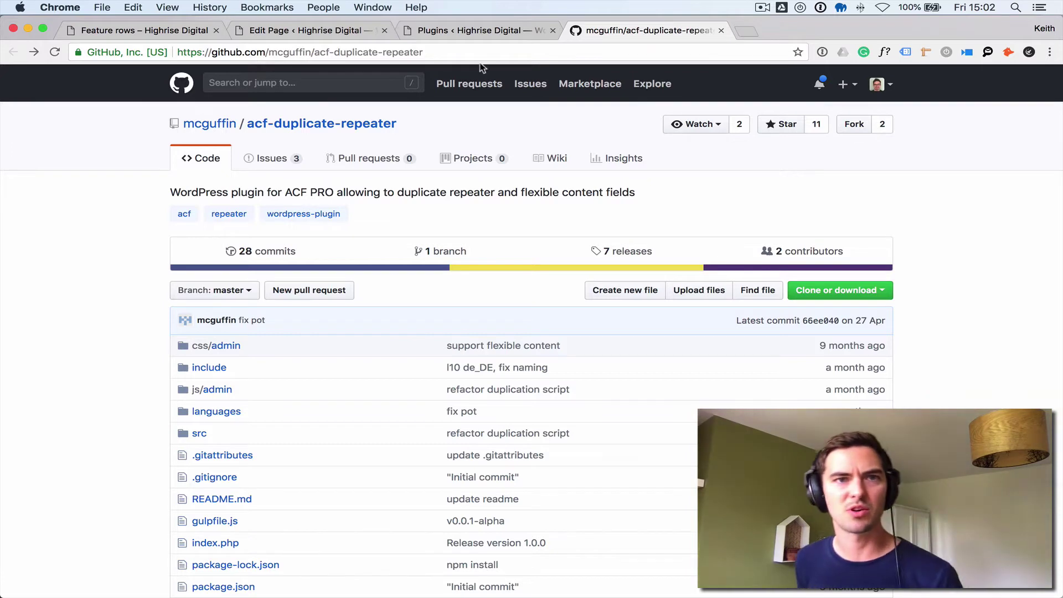
pyautogui.click(474, 52)
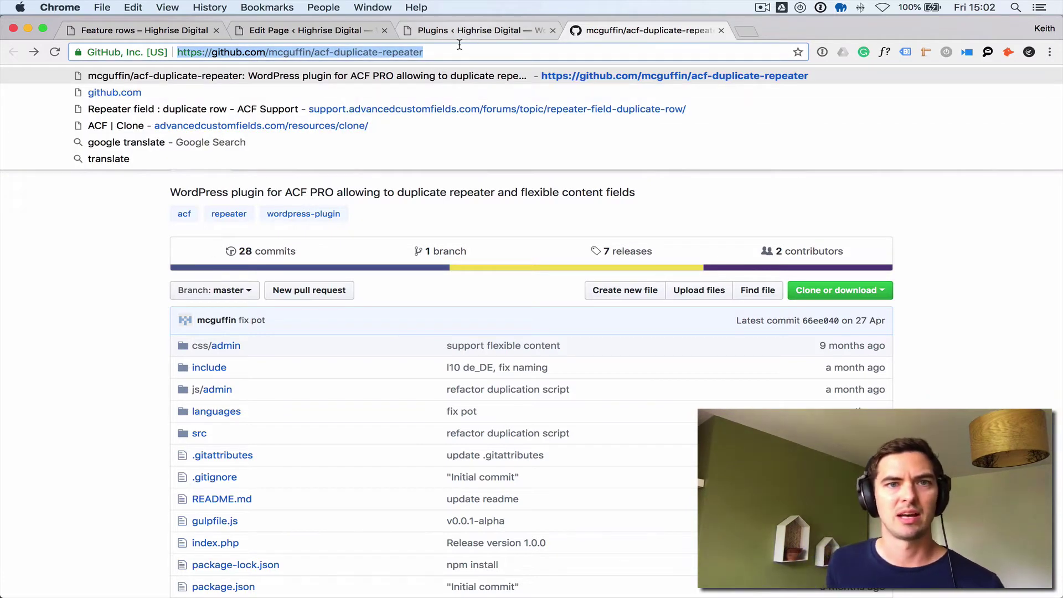
pyautogui.click(449, 50)
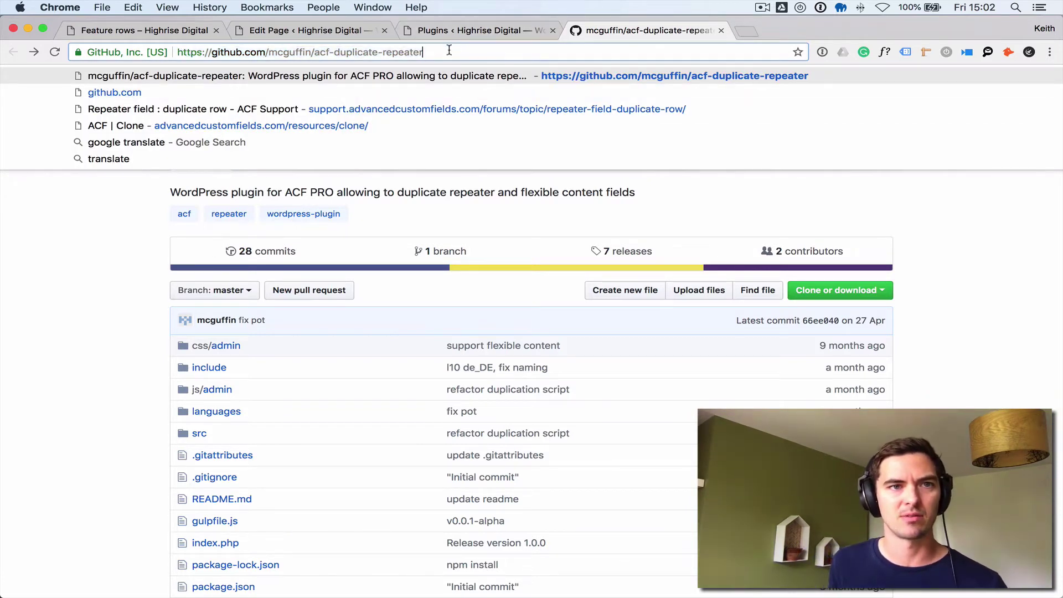
pyautogui.click(160, 274)
pyautogui.scroll(-10, 131, 320)
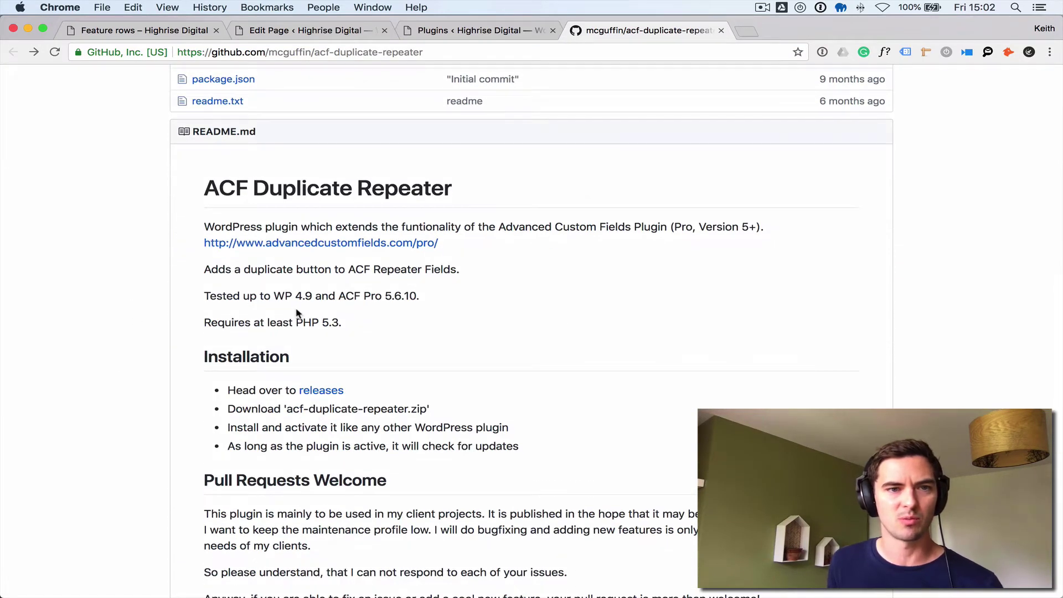
pyautogui.scroll(-3, 299, 315)
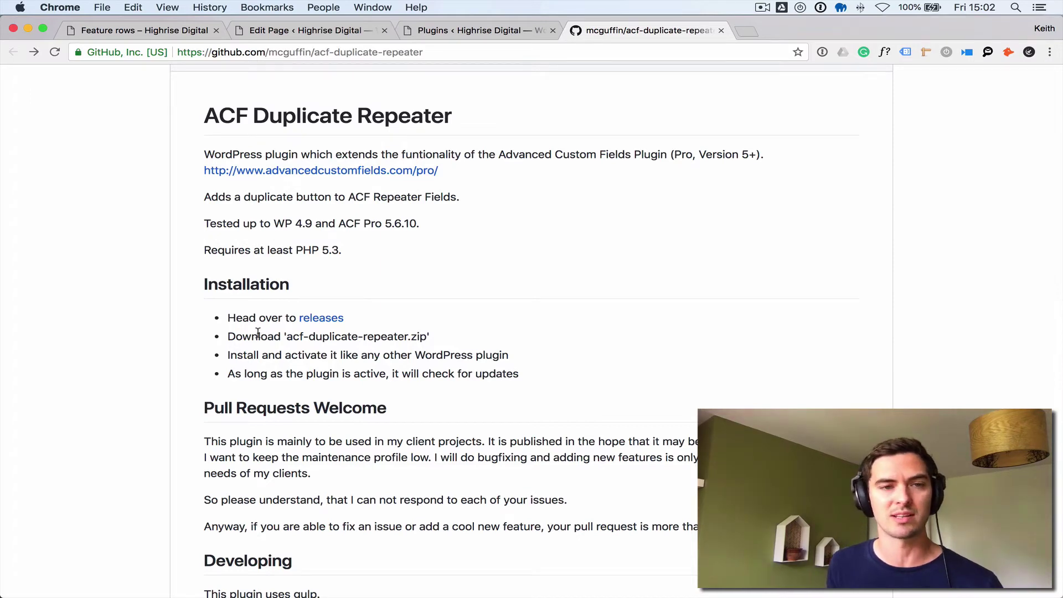
pyautogui.click(322, 319)
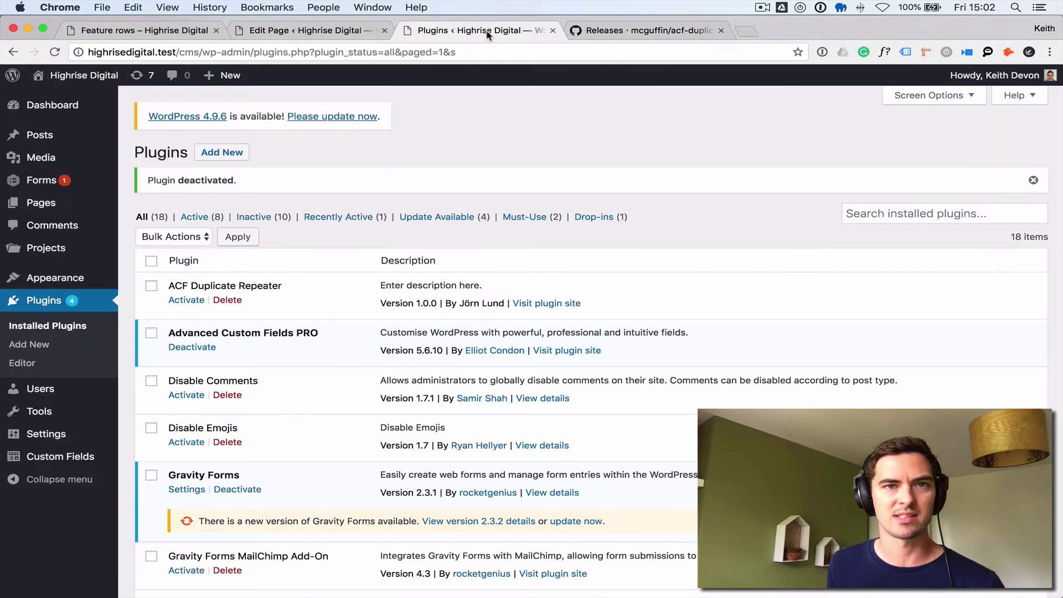
pyautogui.click(476, 30)
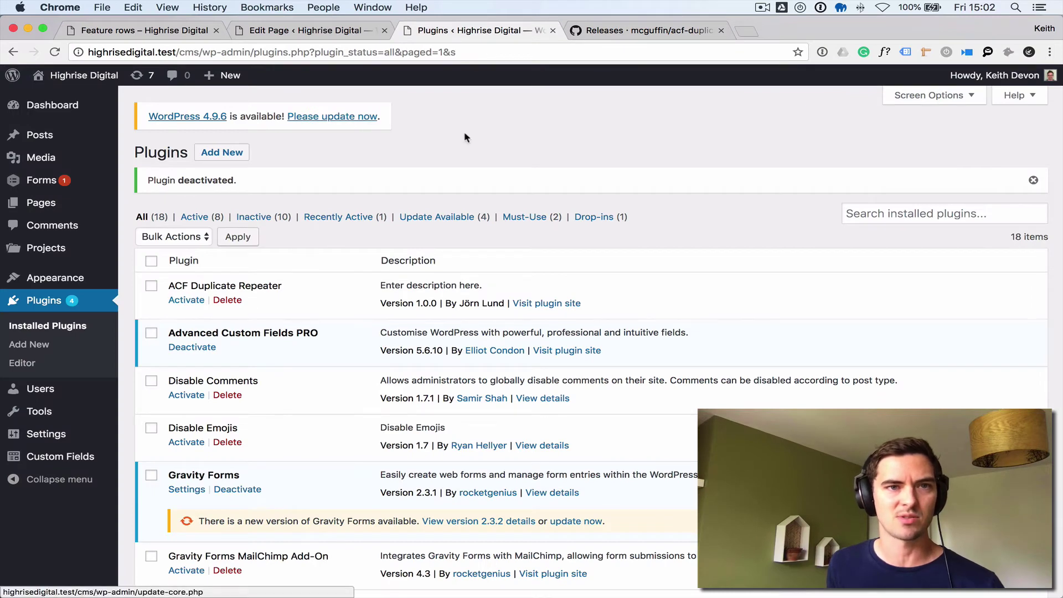
# - Compare the Feature rows page editor with the live Feature rows page
pyautogui.click(323, 31)
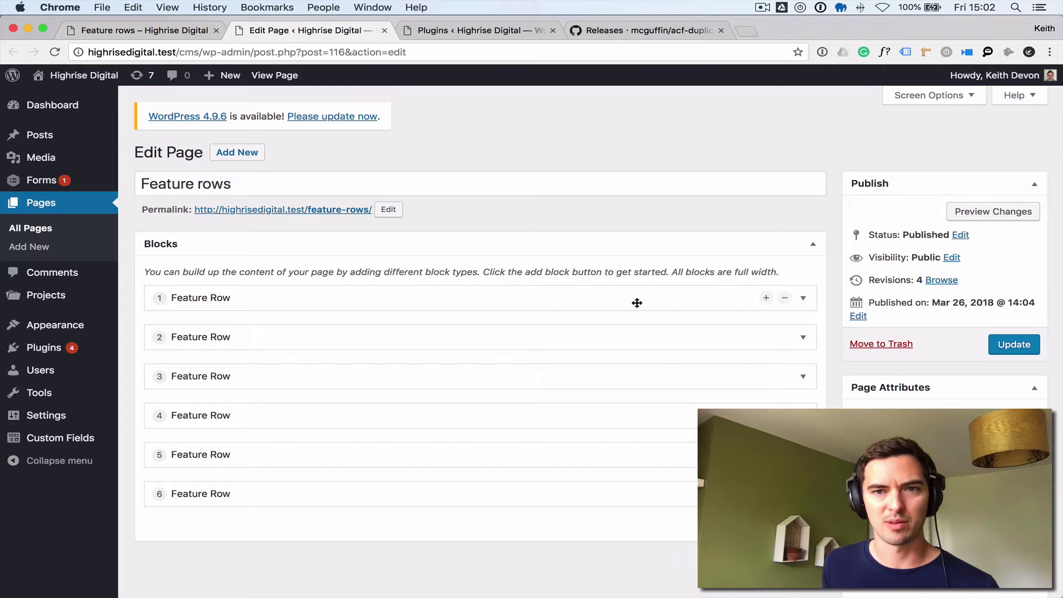
pyautogui.click(130, 35)
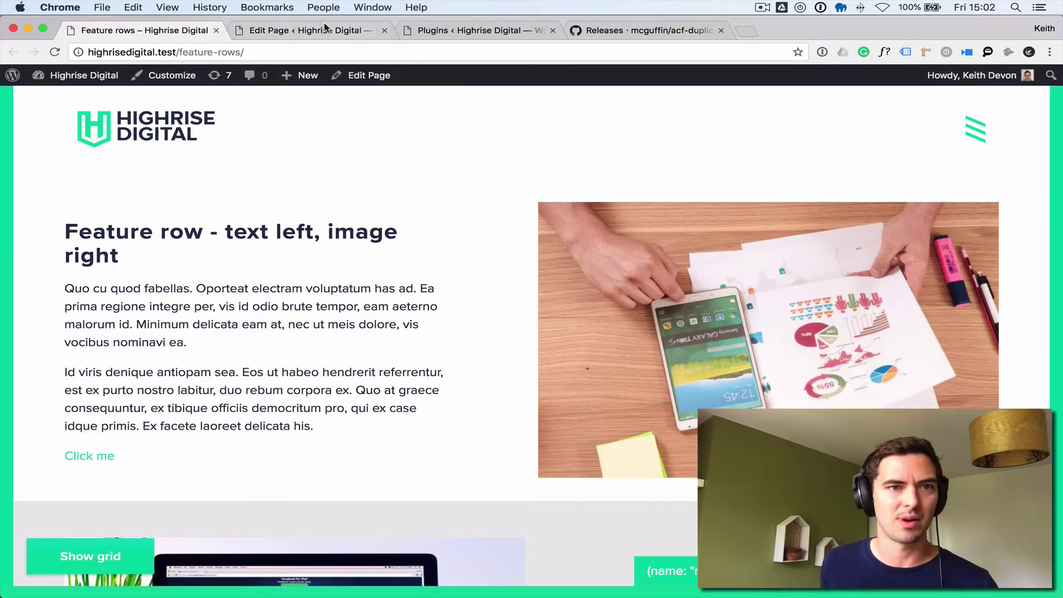
pyautogui.click(325, 29)
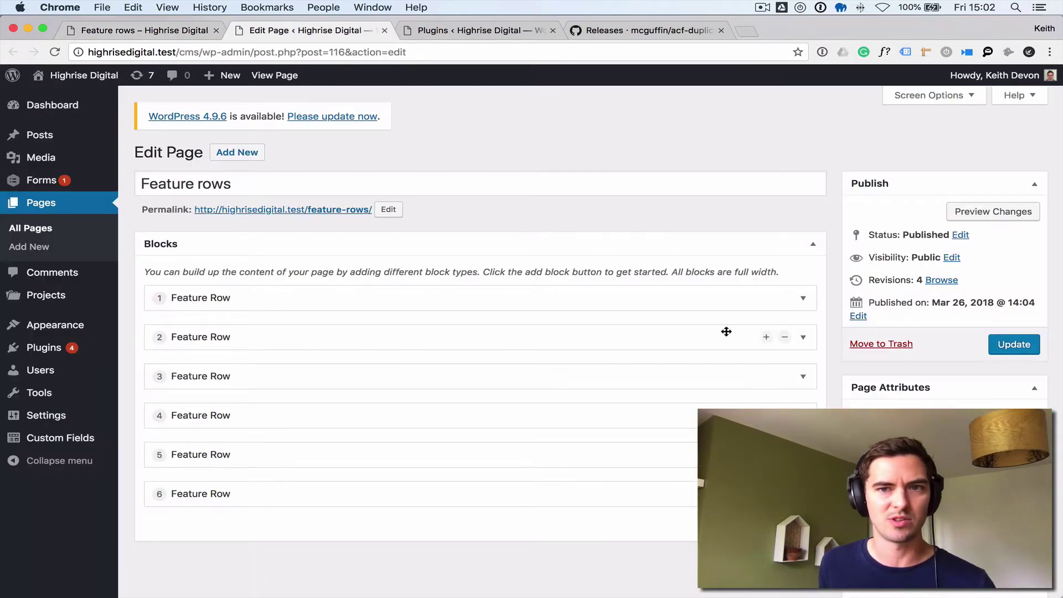
# - Expand Feature Row 1 to review its fields, then collapse it again
pyautogui.click(803, 299)
pyautogui.scroll(-2, 681, 355)
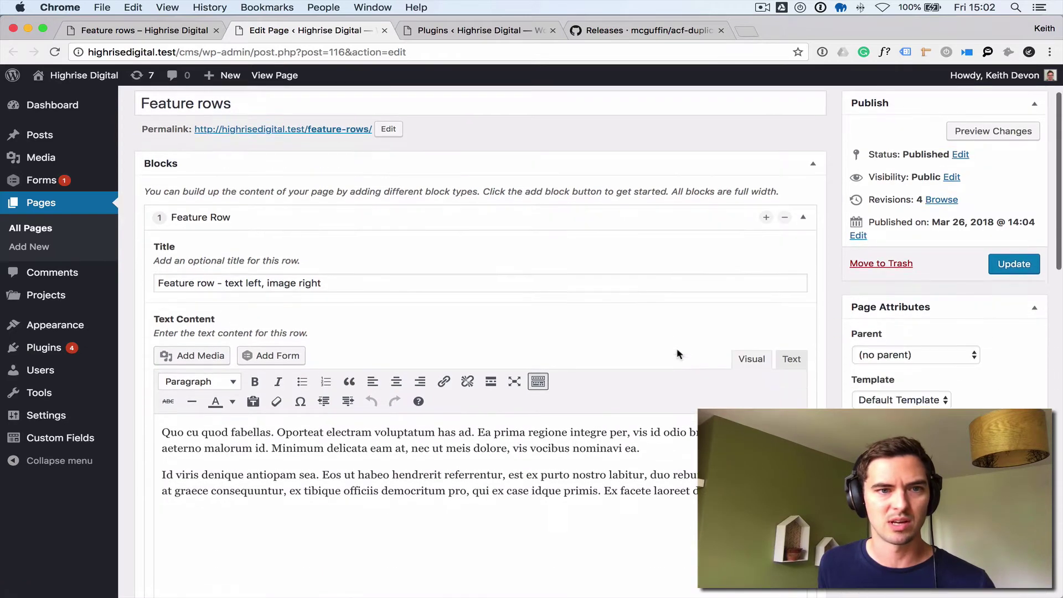
pyautogui.scroll(-2, 677, 354)
pyautogui.scroll(-4, 432, 425)
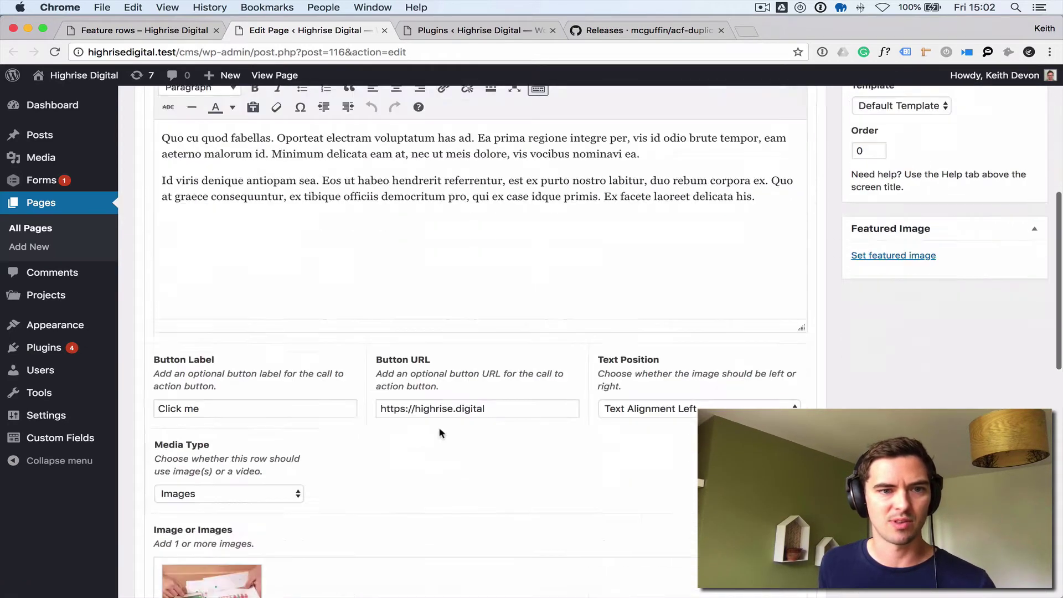
pyautogui.scroll(-8, 465, 429)
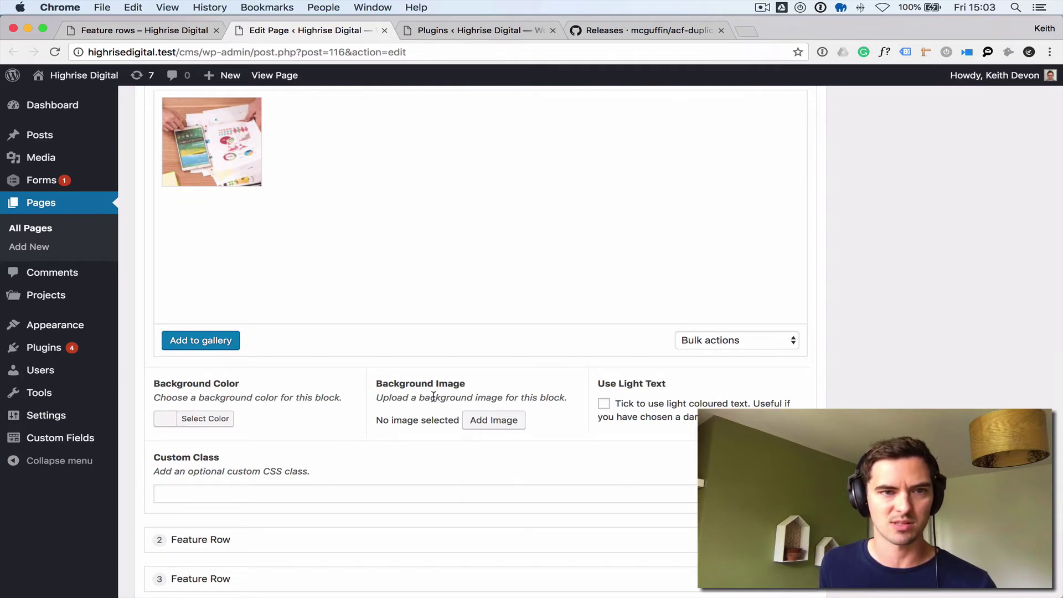
pyautogui.scroll(10, 529, 340)
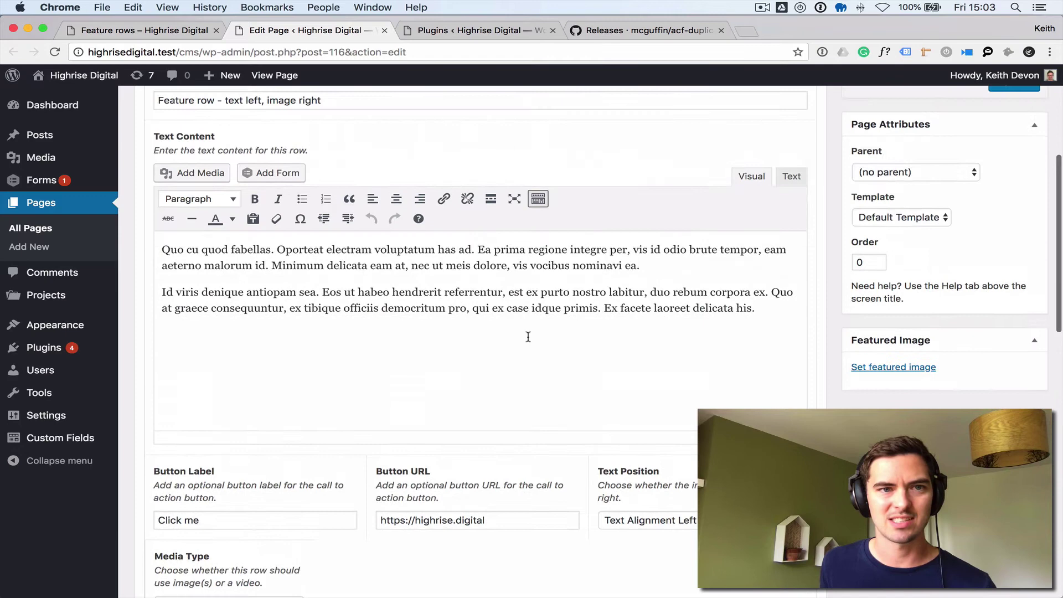
pyautogui.scroll(3, 531, 340)
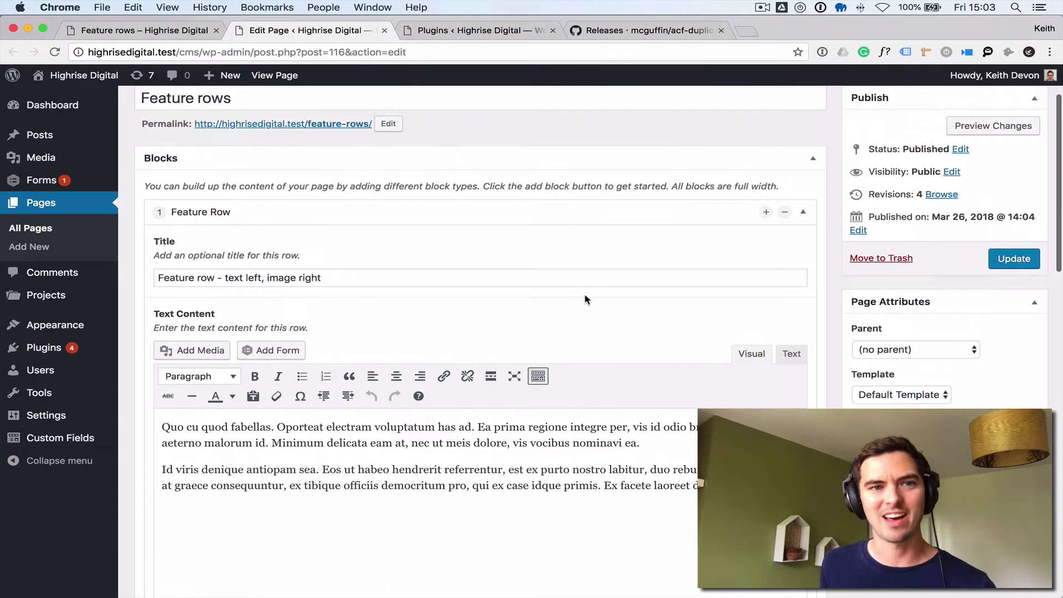
pyautogui.click(804, 215)
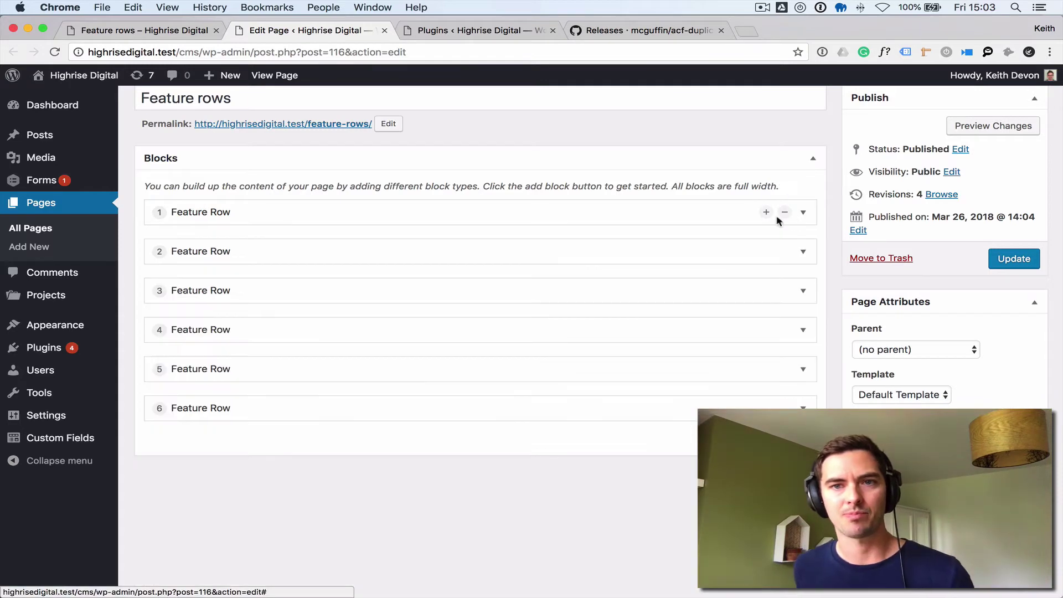
# - Activate the ACF Duplicate Repeater plugin and reload the Feature rows editor
pyautogui.click(467, 31)
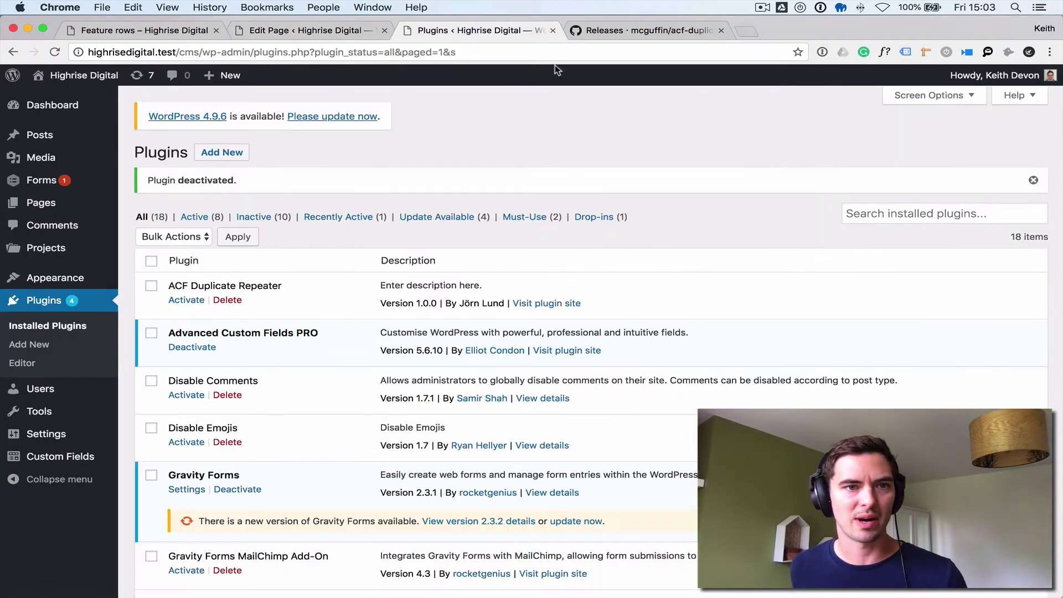
pyautogui.click(187, 301)
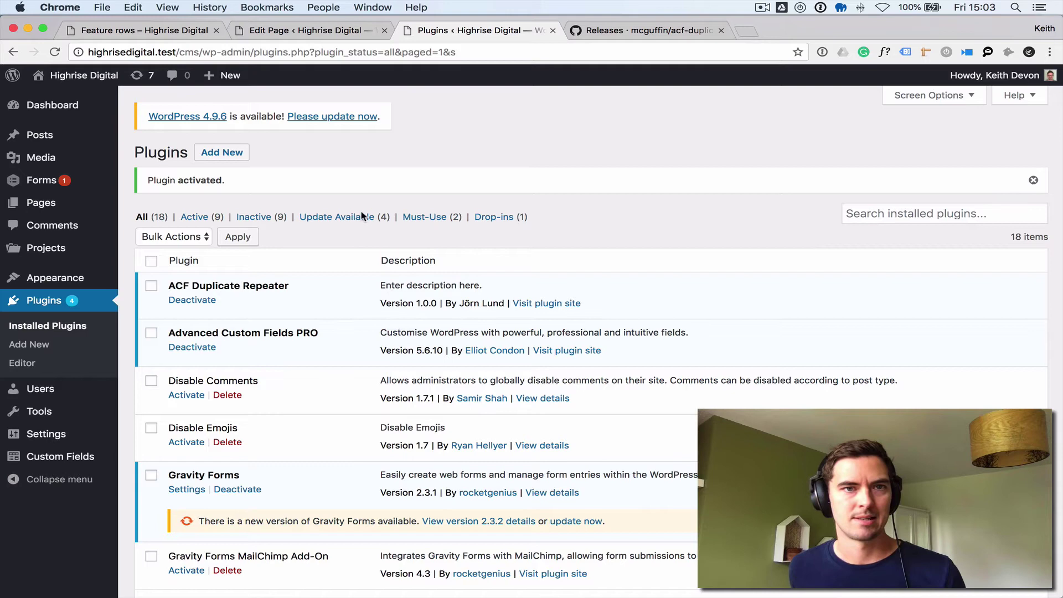
pyautogui.click(388, 31)
pyautogui.press('super+r')
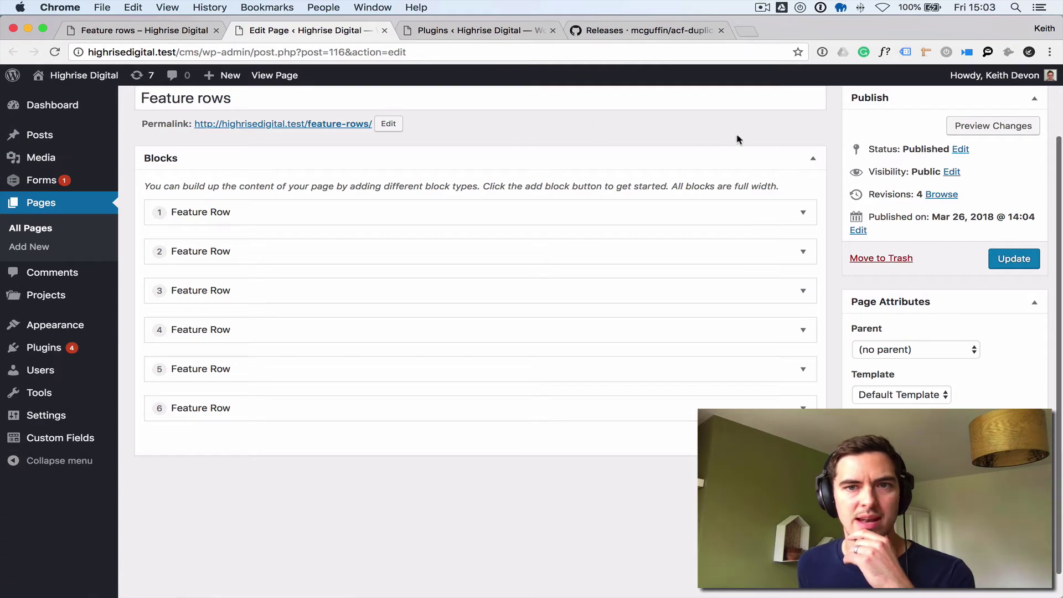
# - Expand Feature Row 3 to inspect its content, then collapse it
pyautogui.moveTo(789, 215)
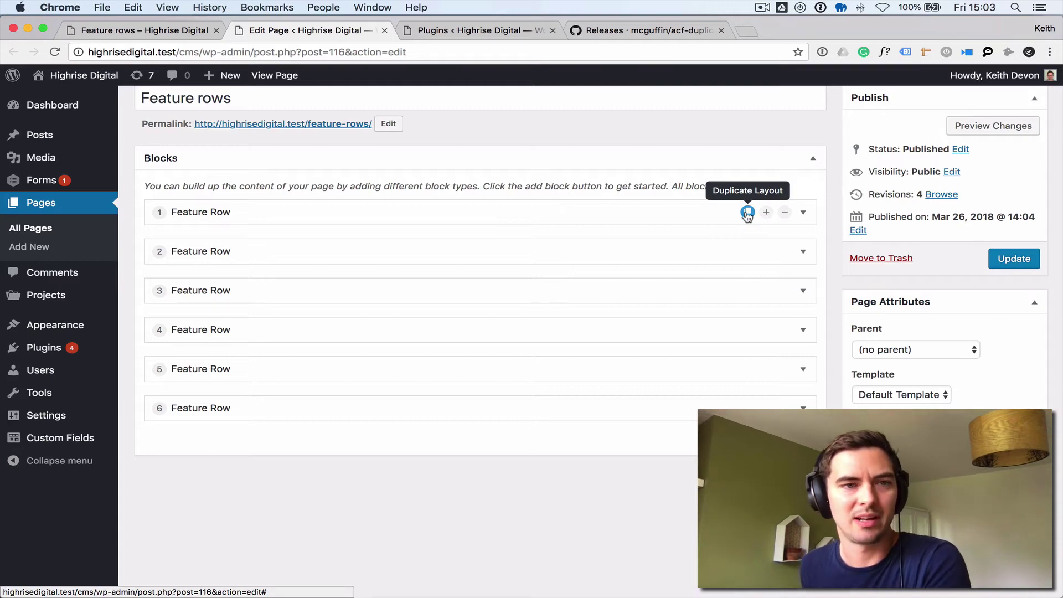
pyautogui.click(804, 293)
pyautogui.scroll(-10, 696, 334)
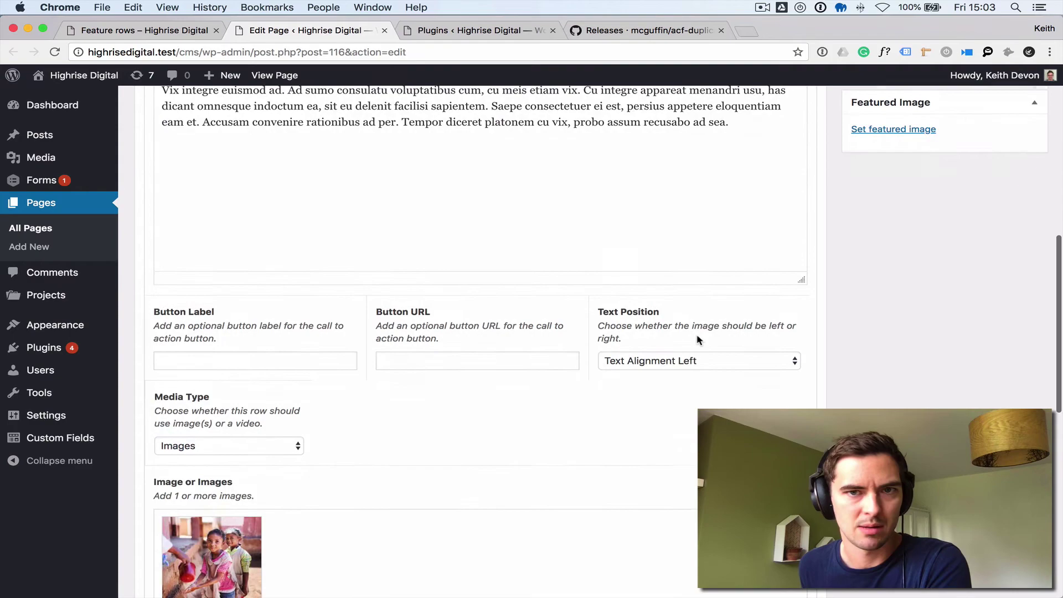
pyautogui.scroll(10, 697, 339)
pyautogui.click(804, 356)
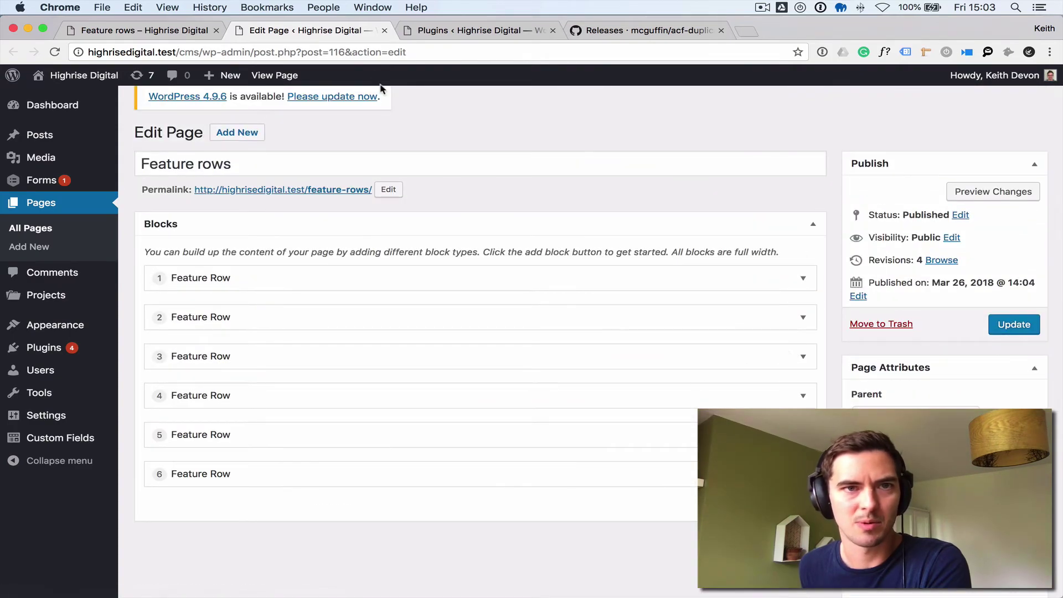
# - Scroll through the live Feature rows page and return to the editor
pyautogui.click(141, 30)
pyautogui.scroll(-6, 347, 198)
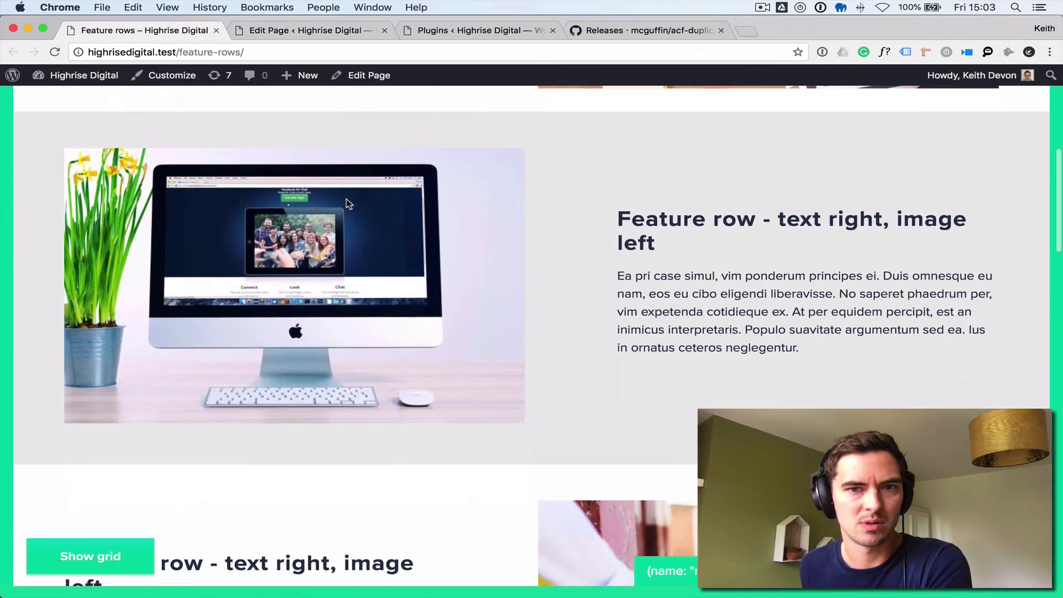
pyautogui.scroll(-12, 346, 198)
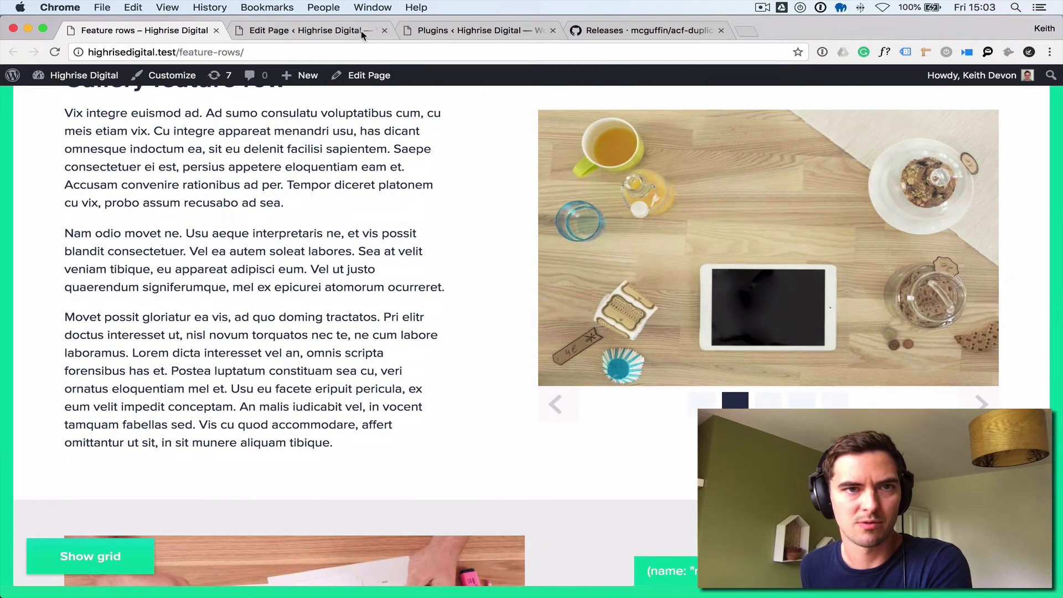
pyautogui.click(362, 34)
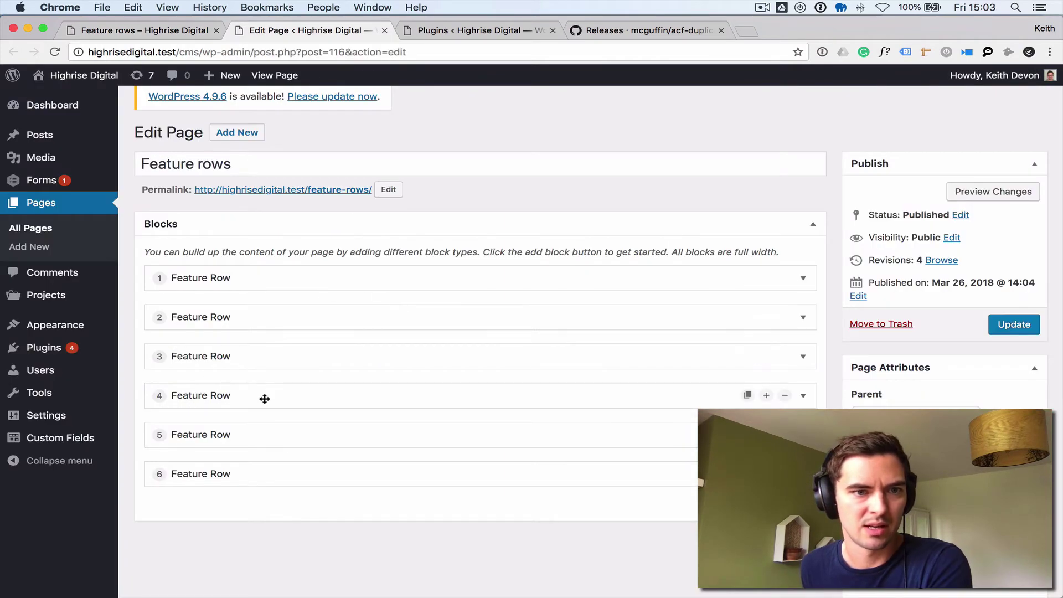
# - Check Feature Row 4's Gallery content, collapse it, and duplicate that layout
pyautogui.click(803, 395)
pyautogui.scroll(-2, 691, 430)
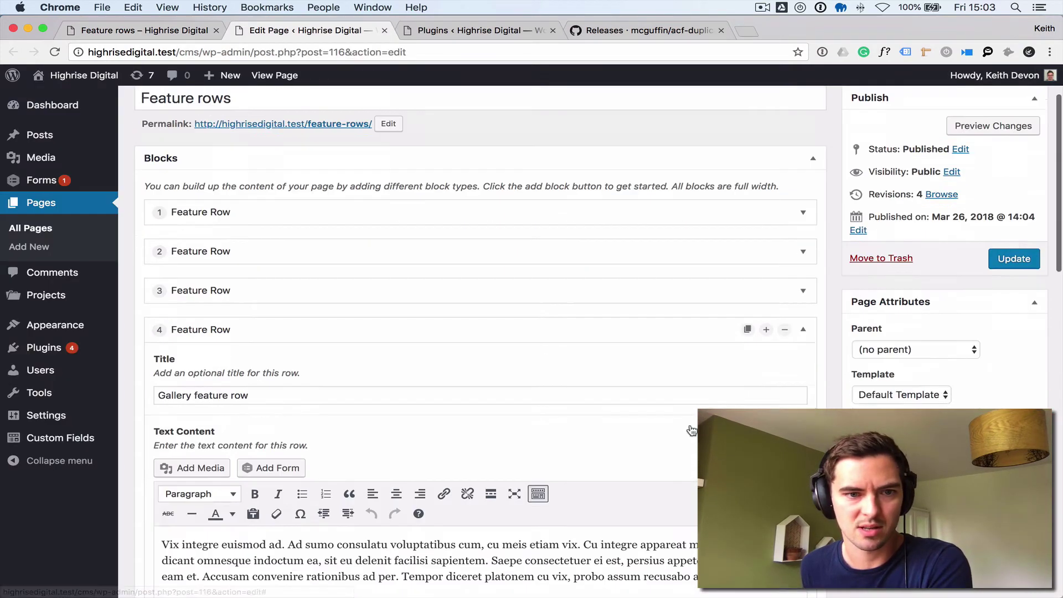
pyautogui.scroll(-10, 691, 430)
pyautogui.scroll(6, 584, 327)
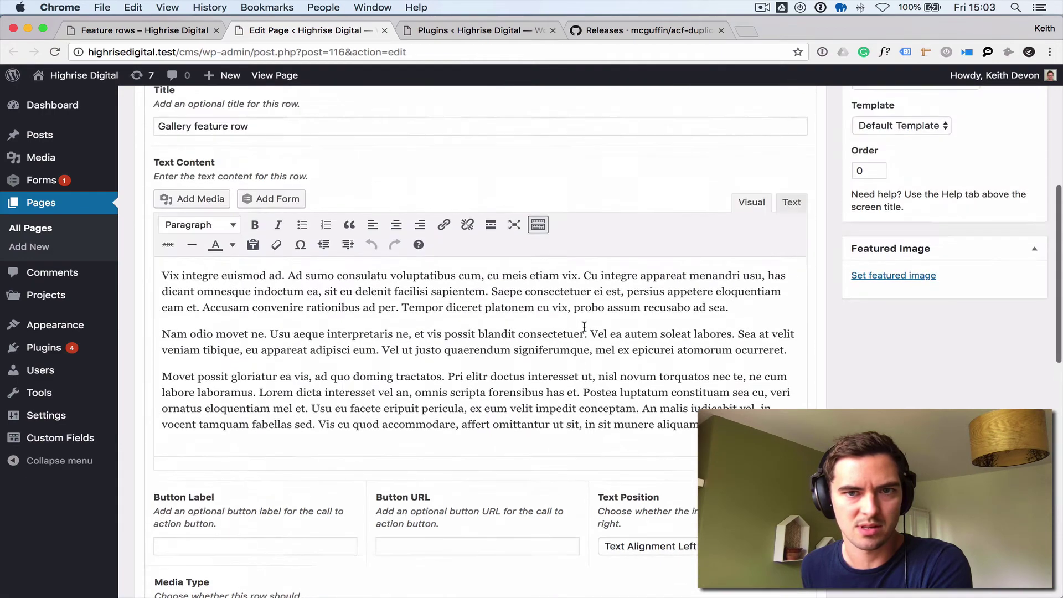
pyautogui.scroll(5, 584, 326)
pyautogui.click(803, 309)
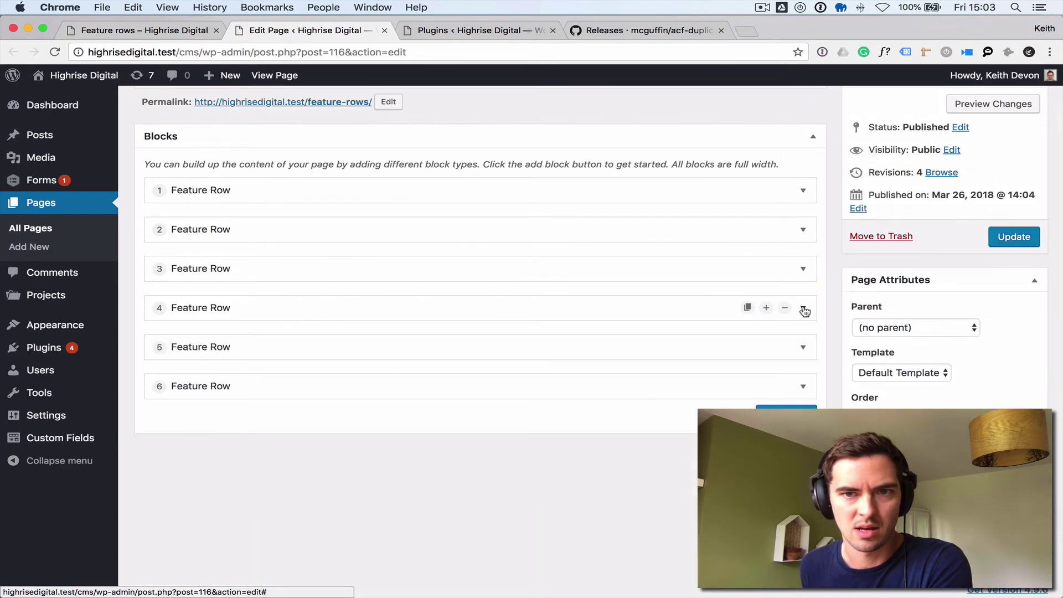
pyautogui.click(748, 309)
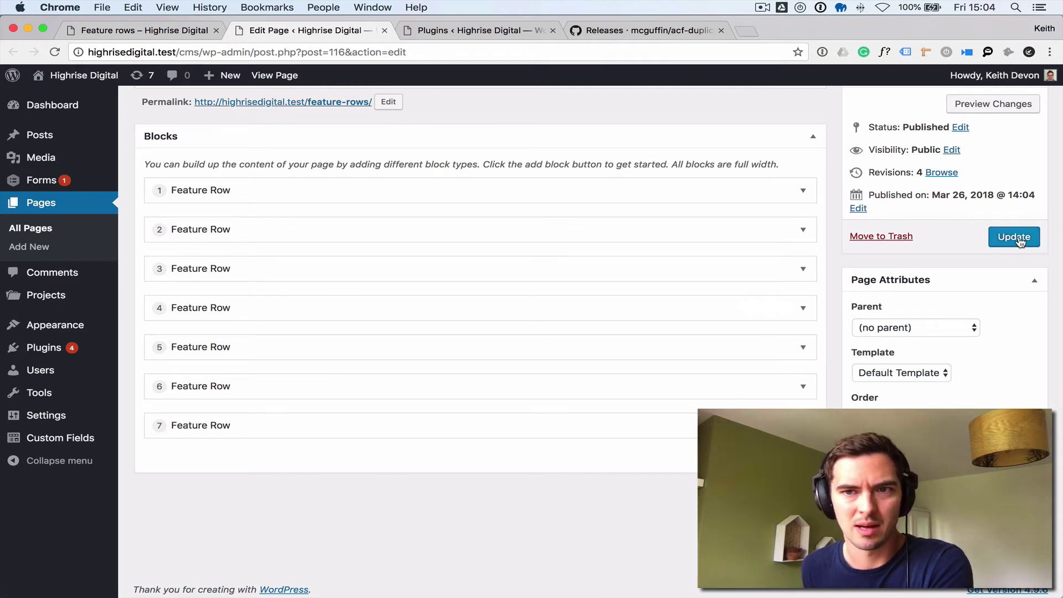
# - Save the Feature rows page with Update and bring up the live page
pyautogui.click(1014, 237)
pyautogui.click(162, 34)
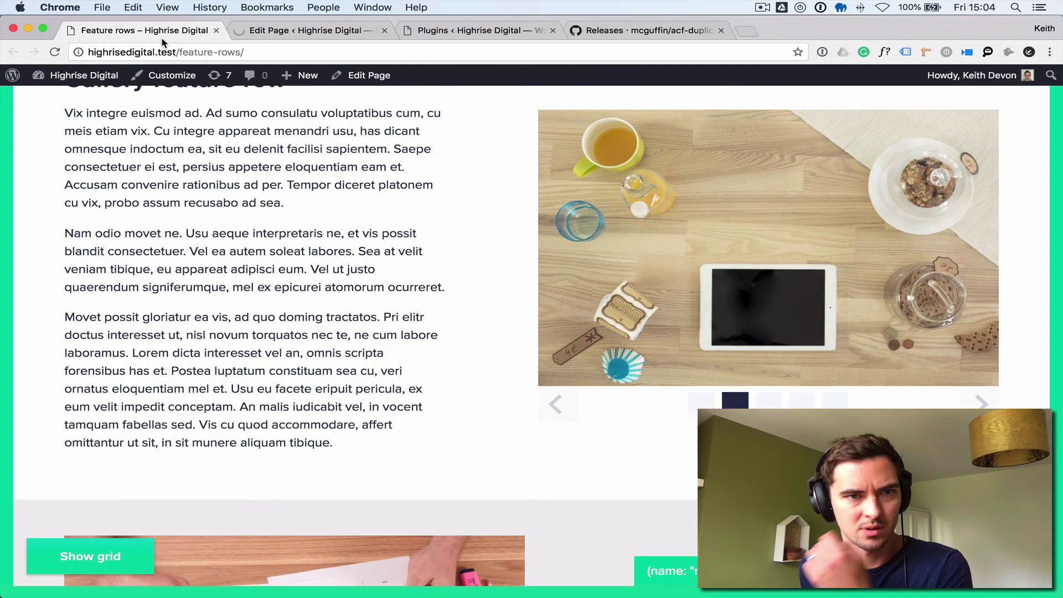
pyautogui.scroll(8, 357, 206)
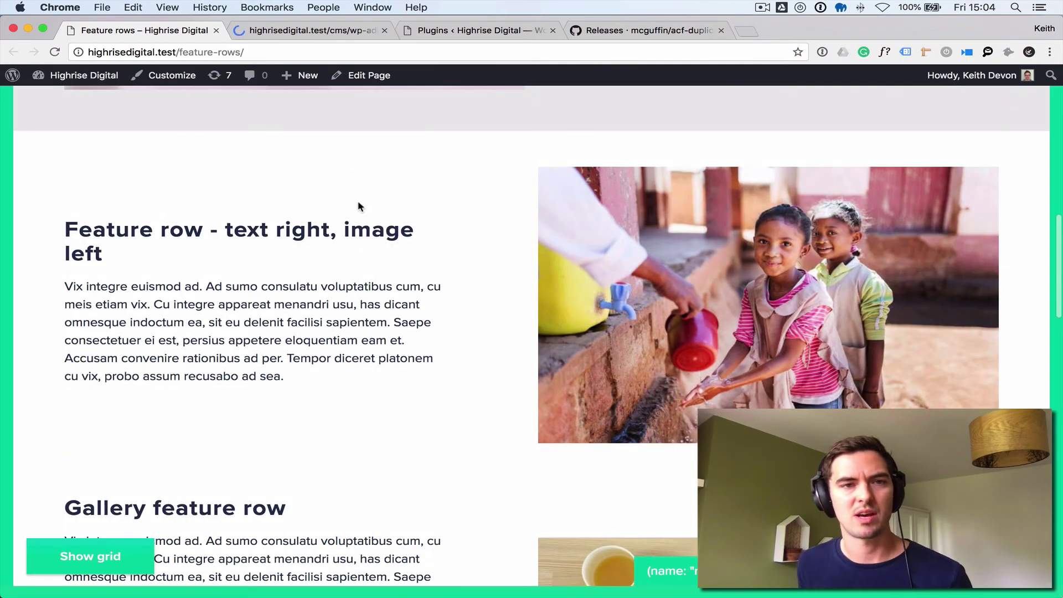
pyautogui.scroll(-10, 356, 207)
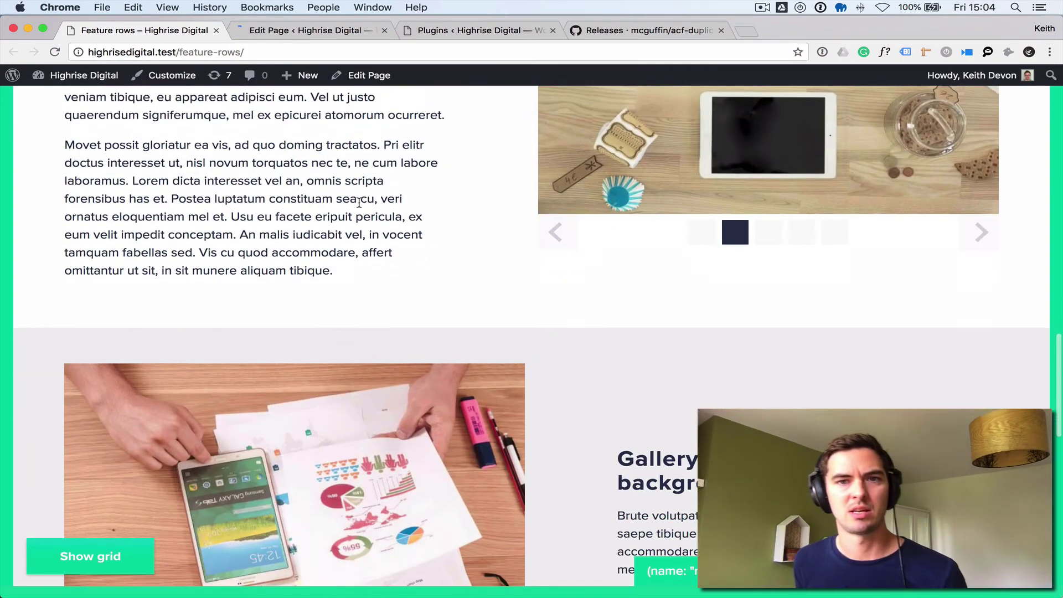
pyautogui.scroll(4, 221, 119)
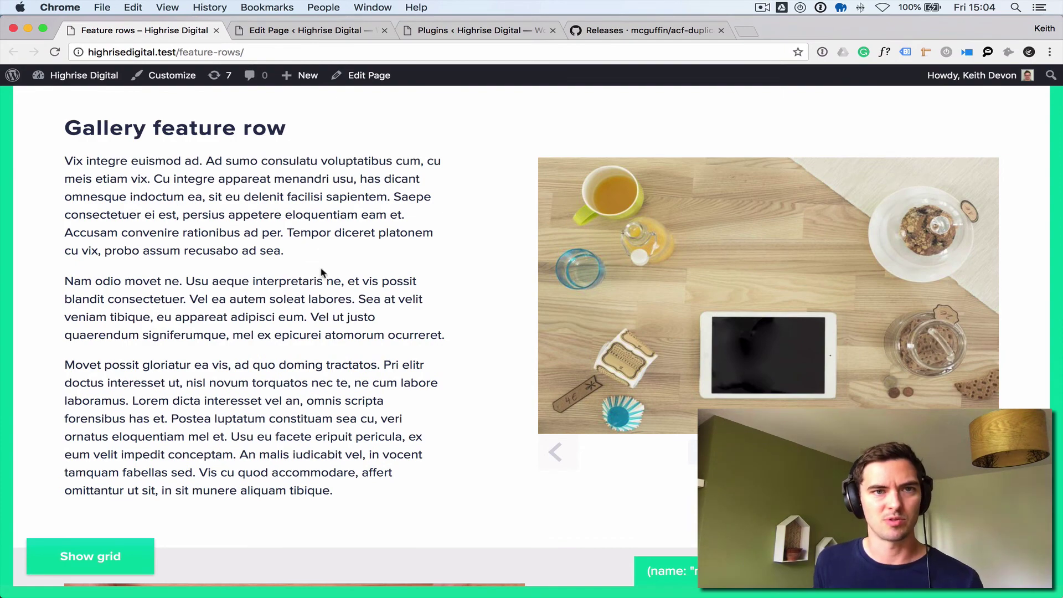
# - Reload the live page and confirm the Gallery feature row now appears twice
pyautogui.press('super+r')
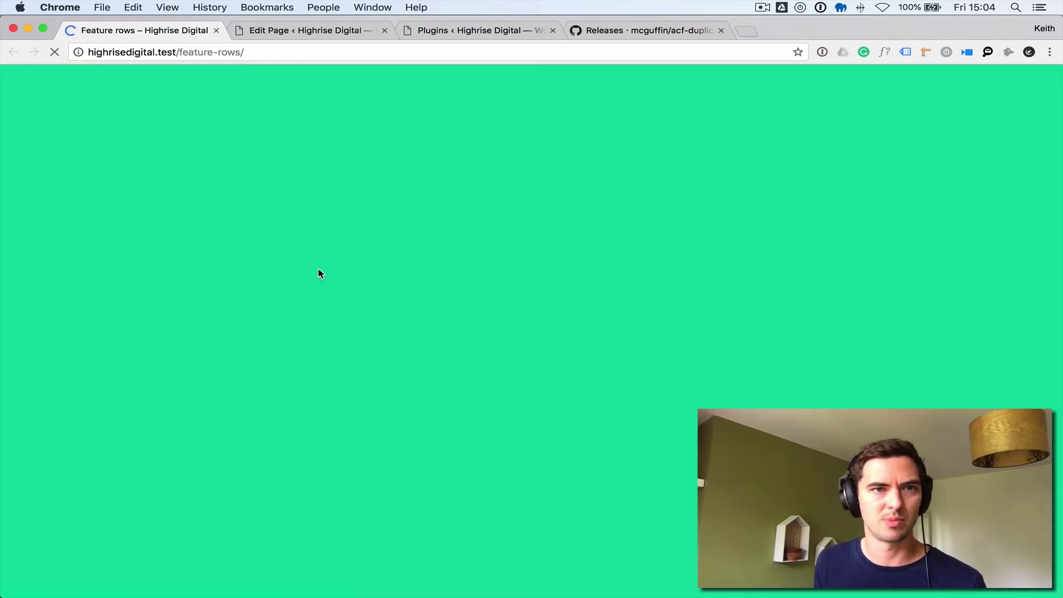
pyautogui.scroll(-10, 308, 272)
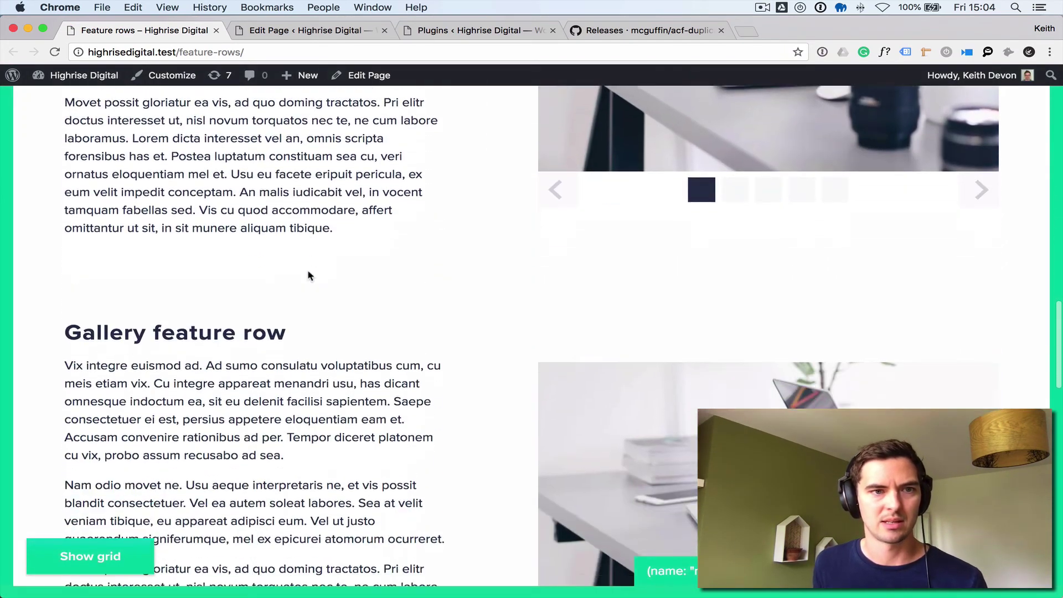
pyautogui.scroll(4, 307, 271)
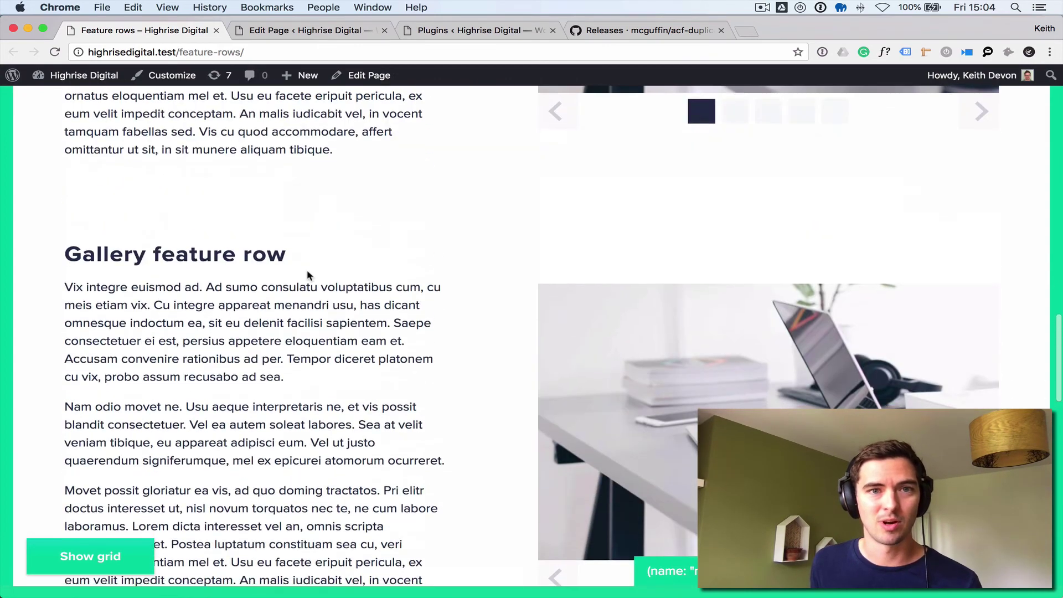
pyautogui.scroll(-5, 308, 270)
pyautogui.scroll(2, 329, 272)
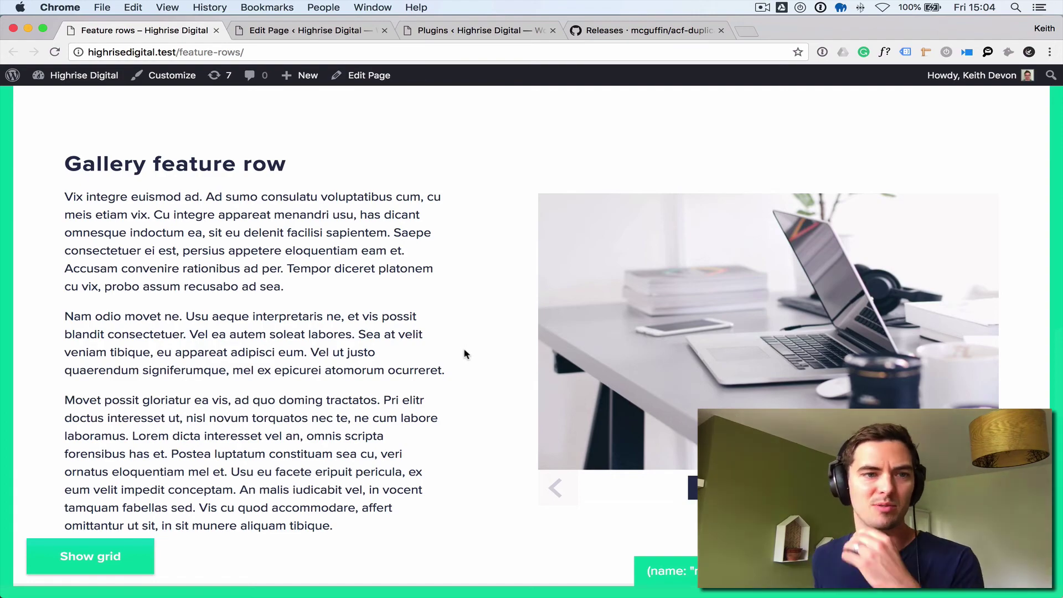
pyautogui.scroll(-3, 434, 364)
pyautogui.scroll(-3, 435, 364)
pyautogui.scroll(6, 435, 364)
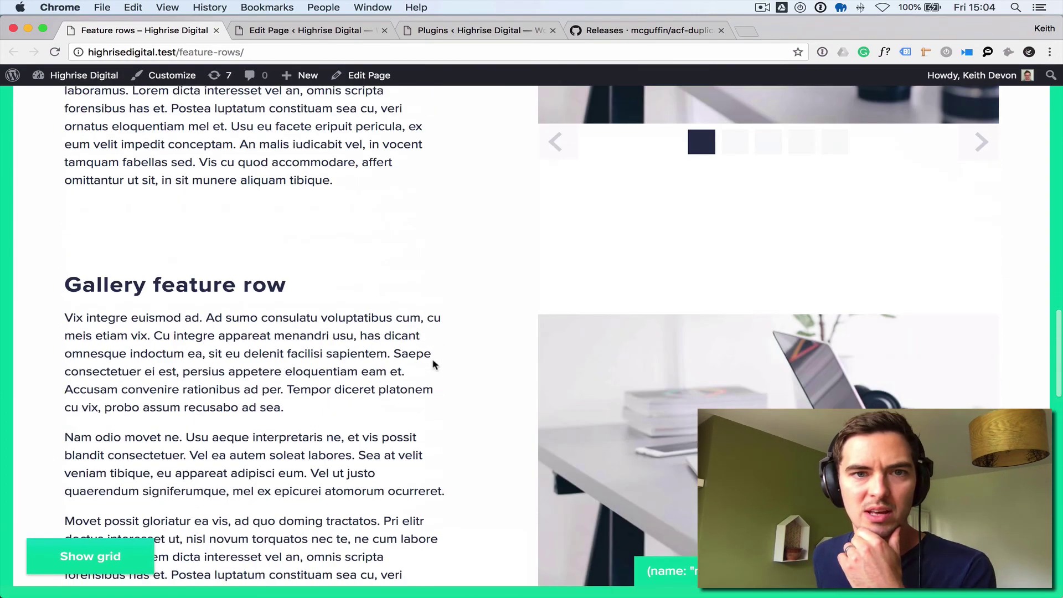
pyautogui.scroll(10, 435, 364)
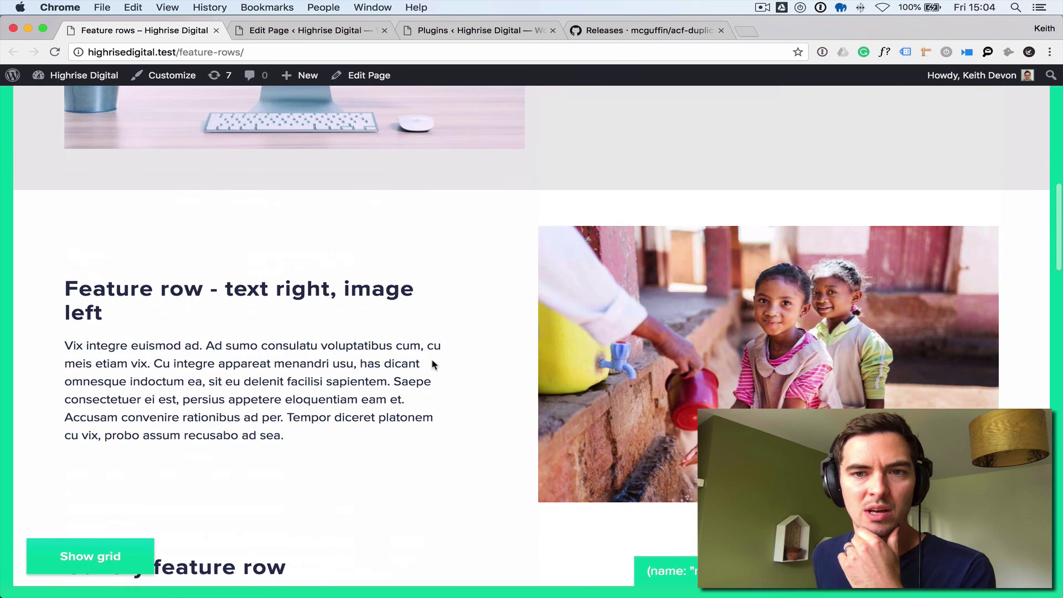